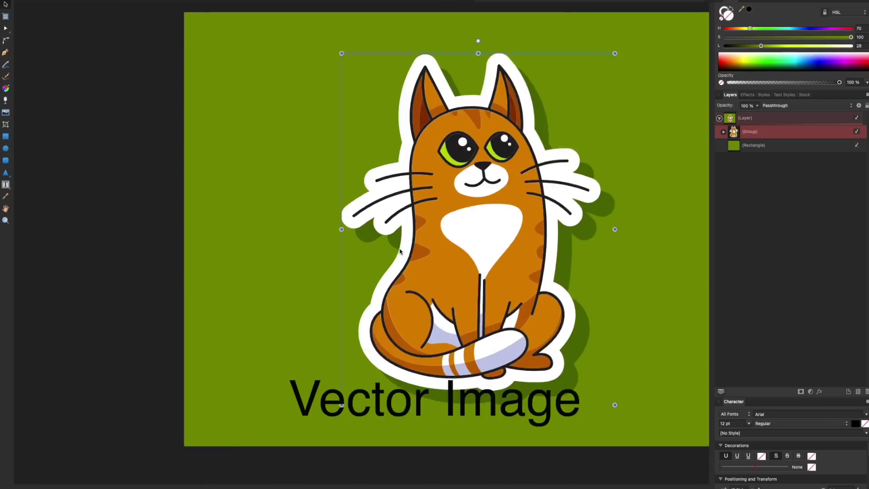
# Toggle between the Designer and Pixel personas several times, ending in the Designer persona
pyautogui.scroll(5, 463, 252)
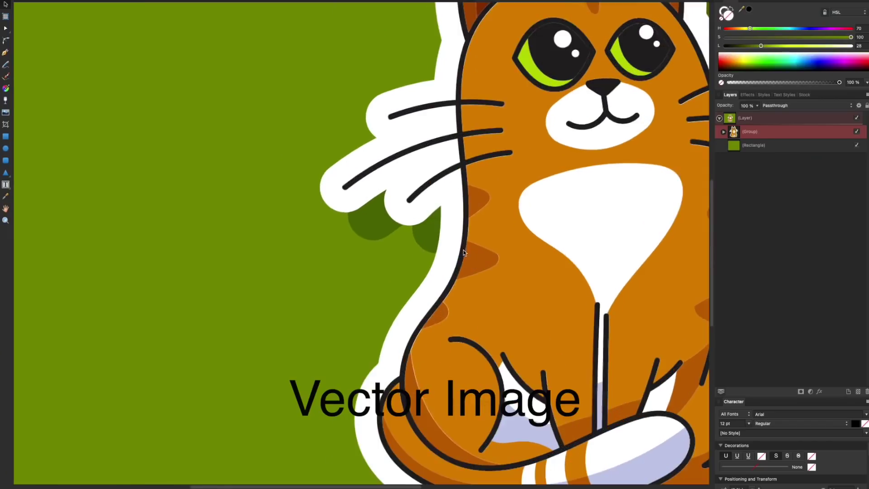
pyautogui.scroll(8, 499, 255)
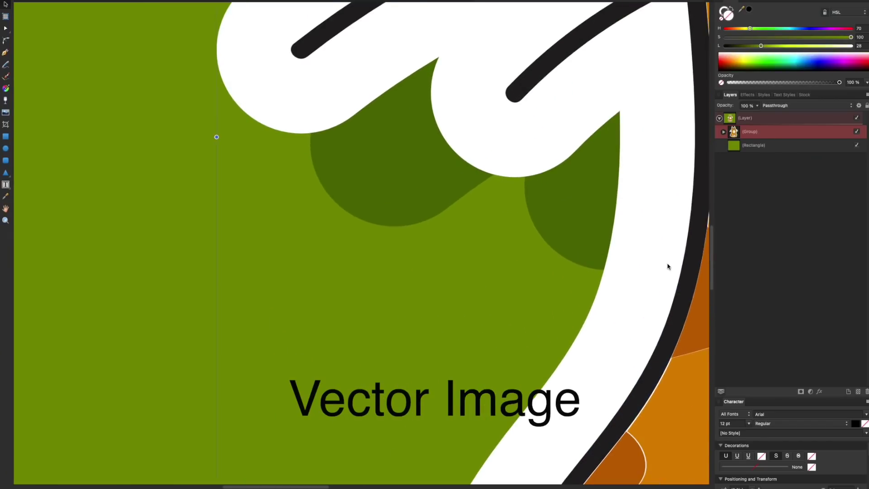
pyautogui.scroll(8, 667, 266)
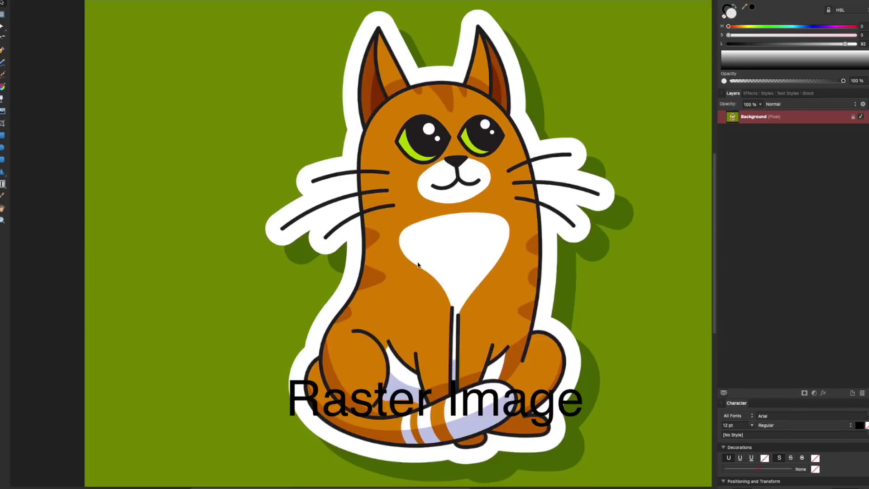
pyautogui.scroll(10, 417, 263)
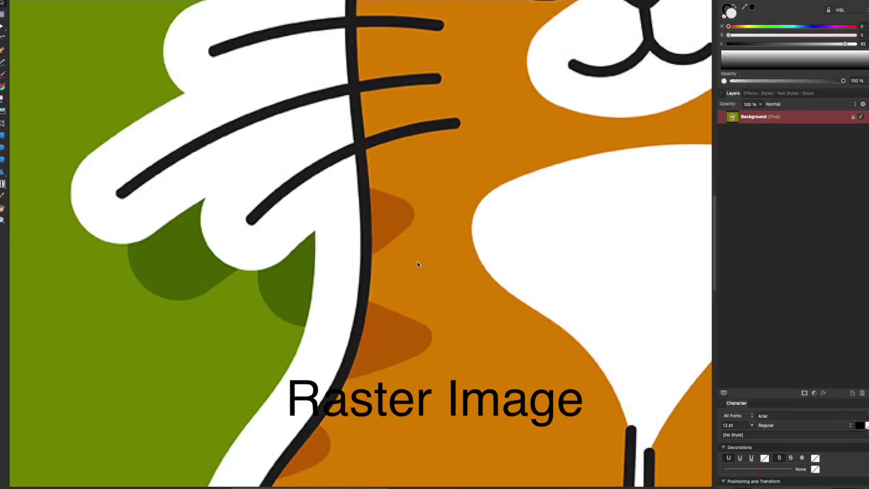
pyautogui.scroll(10, 417, 264)
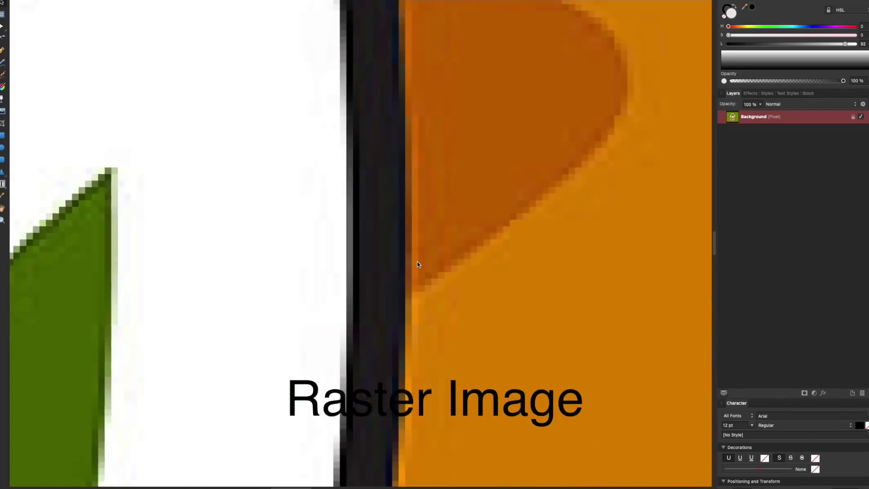
pyautogui.scroll(3, 417, 265)
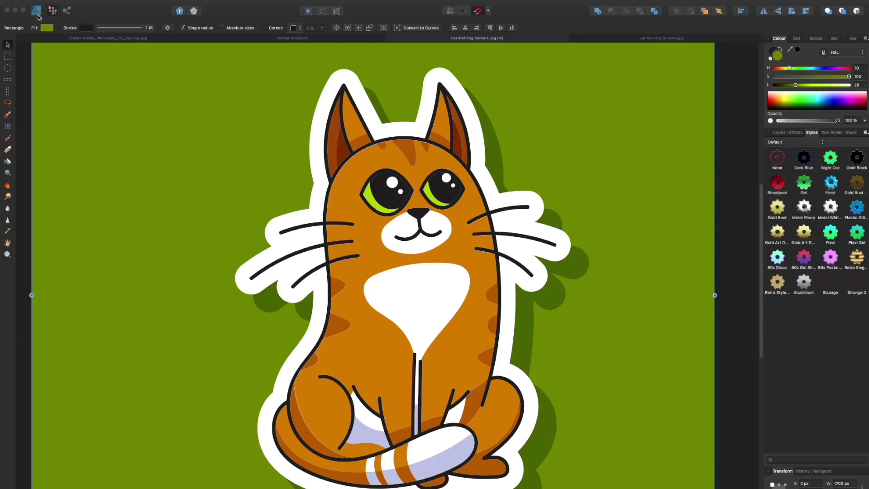
pyautogui.click(36, 13)
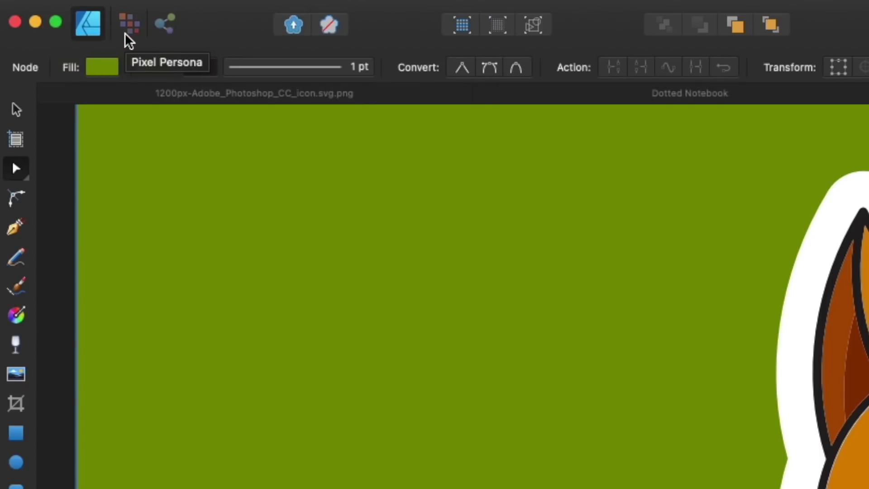
pyautogui.click(125, 31)
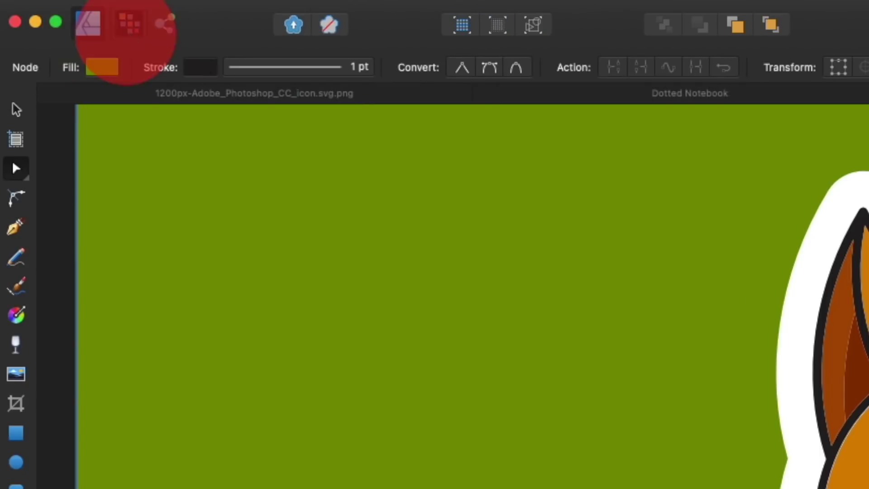
pyautogui.click(90, 31)
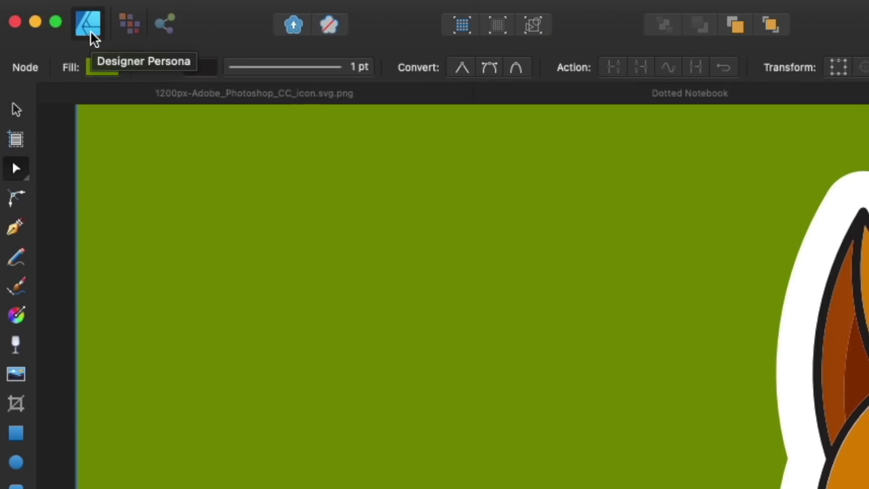
pyautogui.click(132, 34)
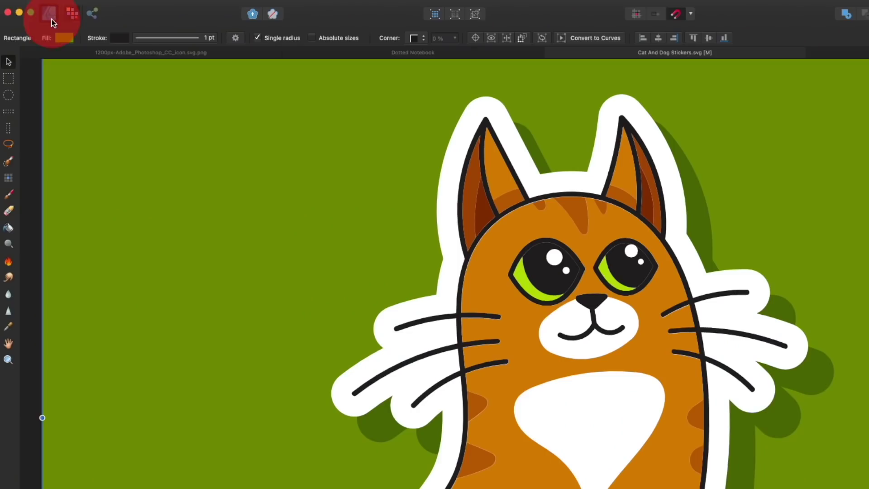
pyautogui.click(52, 19)
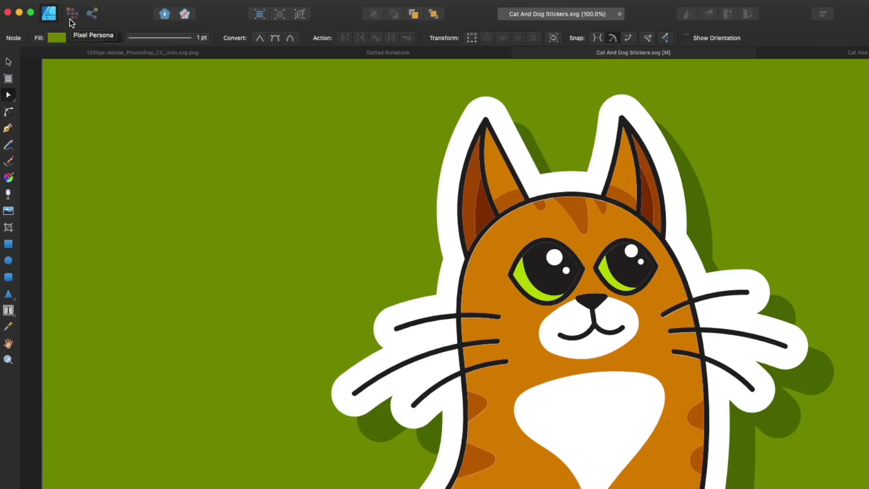
pyautogui.click(70, 19)
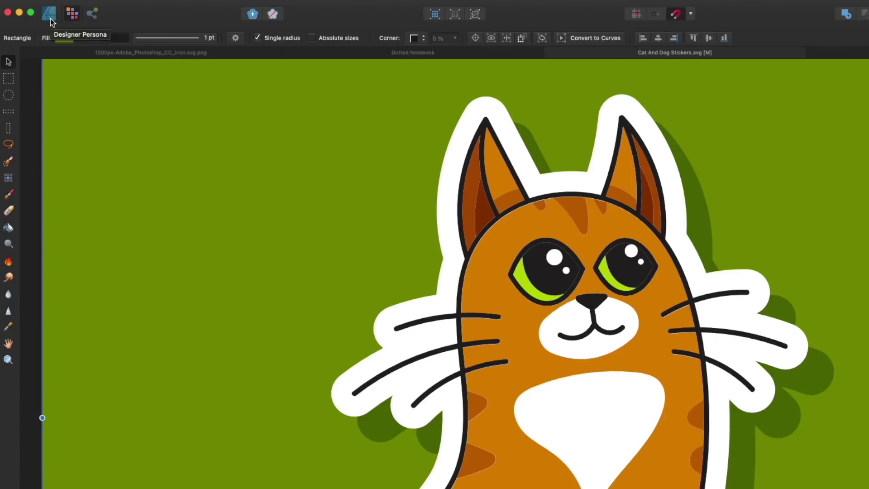
pyautogui.click(50, 18)
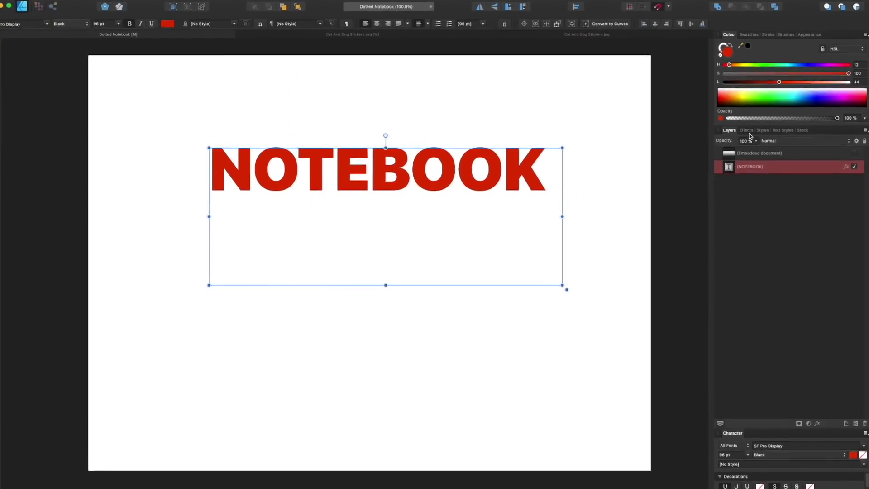
# Give NOTEBOOK an Outer Shadow with 100 px radius and 79.9 px offset
pyautogui.click(746, 129)
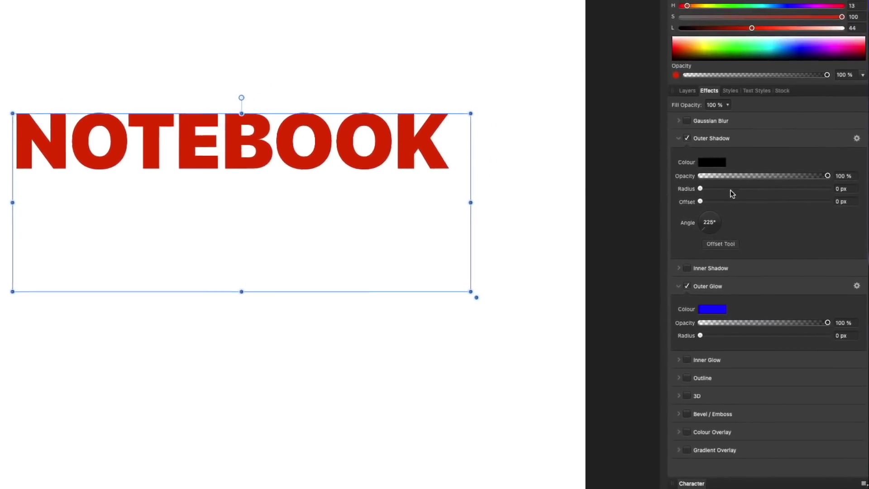
pyautogui.click(694, 186)
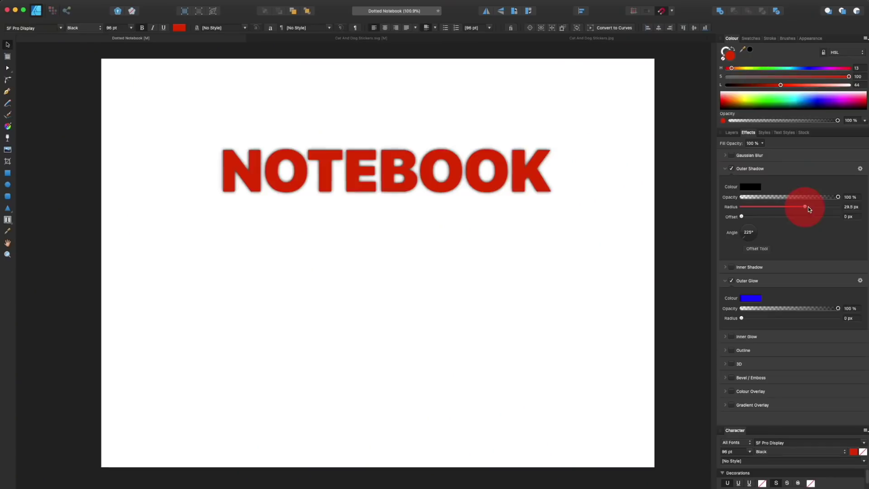
pyautogui.moveTo(809, 208); pyautogui.dragTo(841, 208)
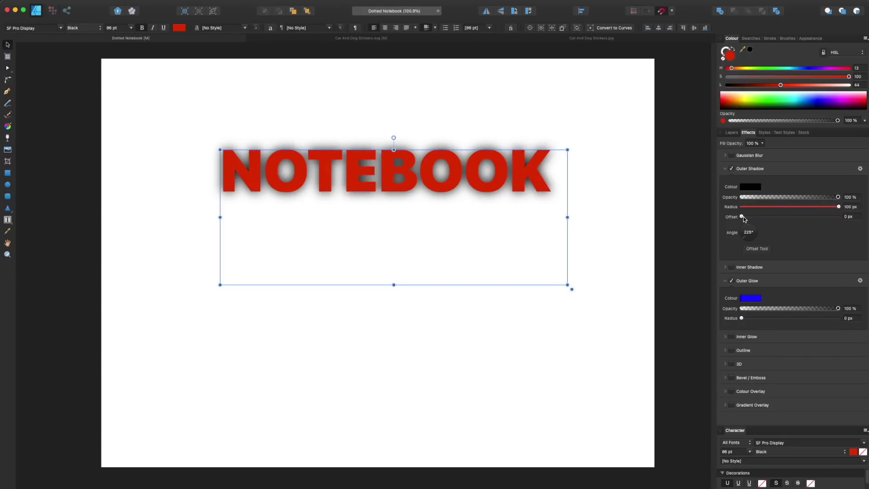
pyautogui.moveTo(759, 216)
pyautogui.mouseDown()
pyautogui.moveTo(846, 216)
pyautogui.moveTo(768, 218)
pyautogui.mouseUp()
# Re-enable the Outer Glow and widen its radius to about 98 px
pyautogui.click(760, 281)
pyautogui.click(760, 281)
pyautogui.moveTo(741, 319); pyautogui.dragTo(751, 319)
pyautogui.moveTo(807, 317); pyautogui.dragTo(840, 317)
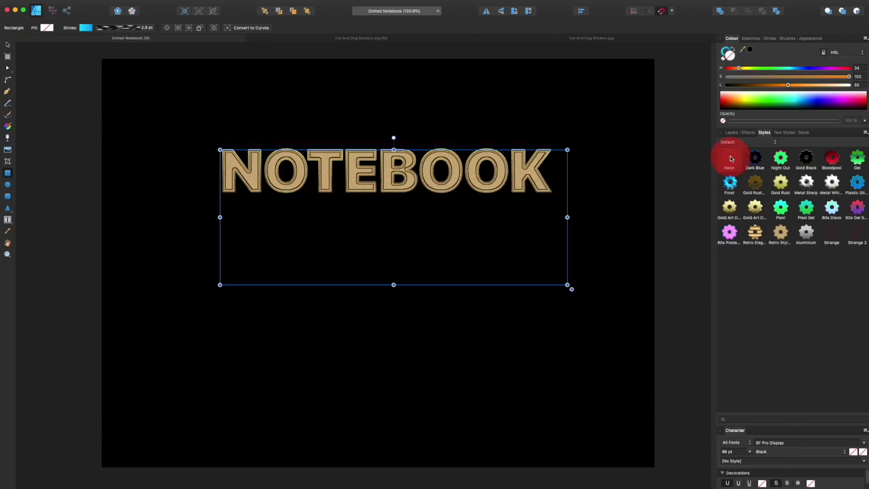
# Try the Neon, Metal Sharp, 80s Gel, 80s Poster and Bloodpool styles on NOTEBOOK
pyautogui.click(731, 158)
pyautogui.click(810, 183)
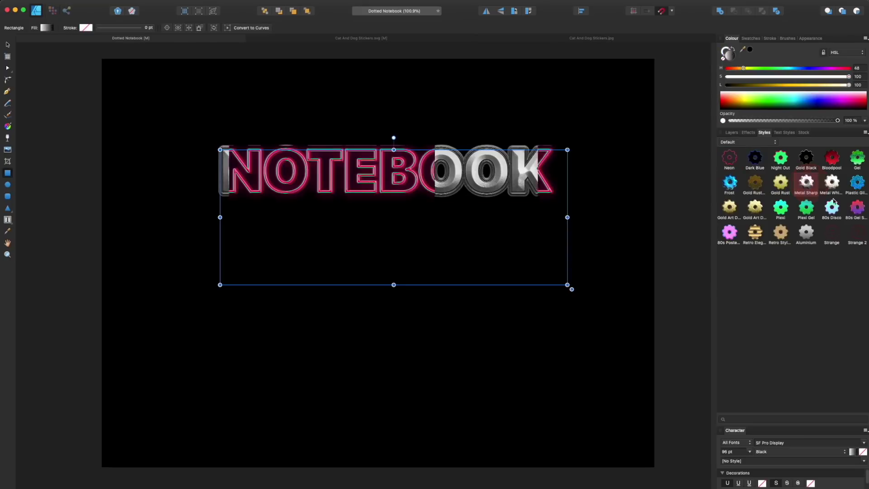
pyautogui.click(855, 207)
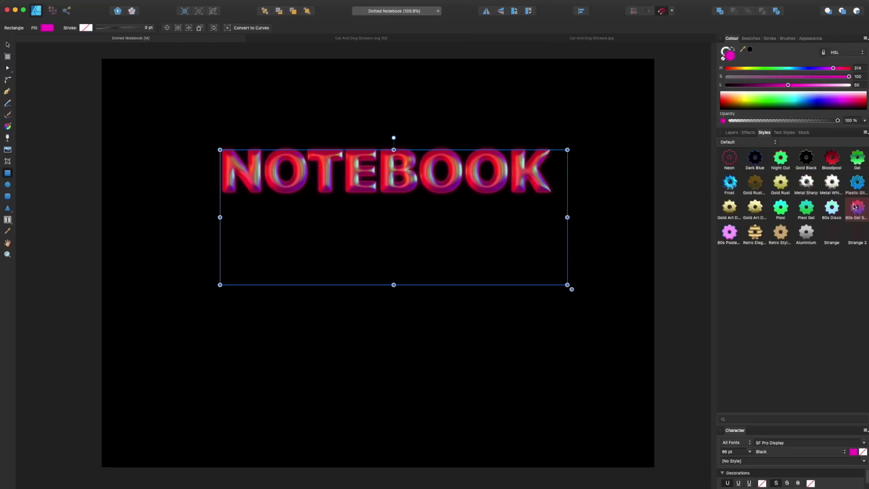
pyautogui.click(728, 234)
pyautogui.click(829, 158)
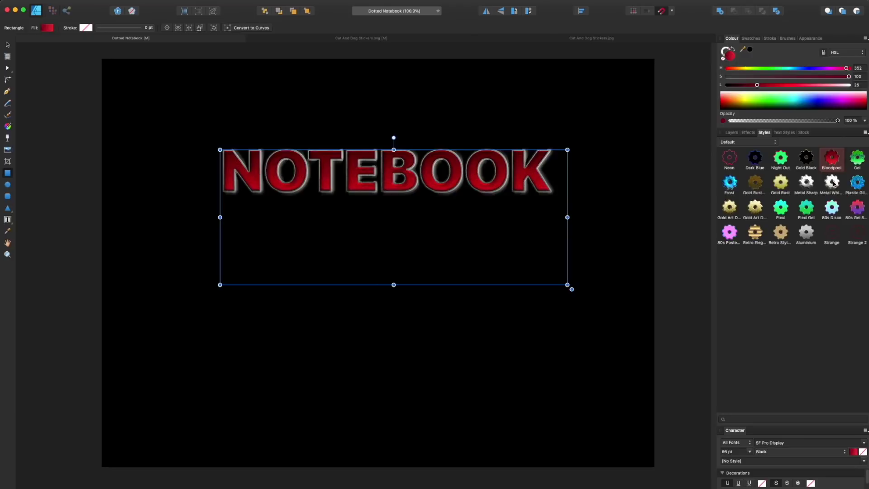
# Apply Metal White, then the Gold Rust styles, and raise the gold fill's lightness
pyautogui.click(834, 184)
pyautogui.click(783, 188)
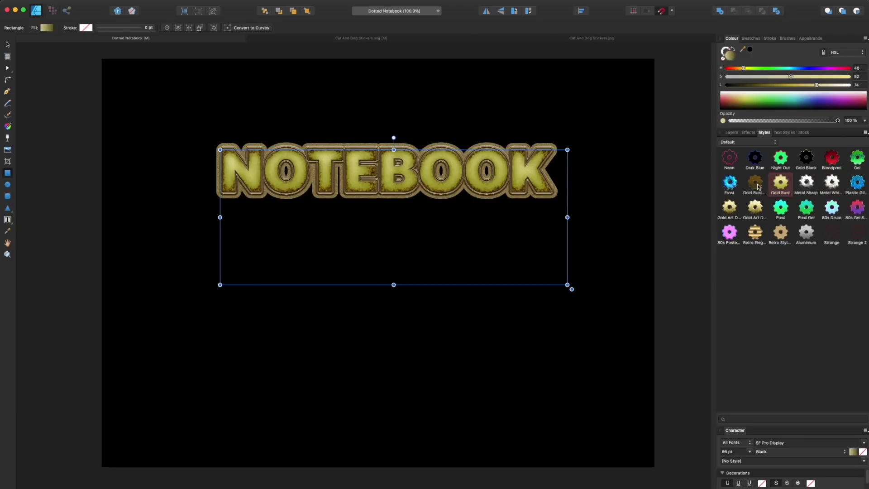
pyautogui.click(755, 184)
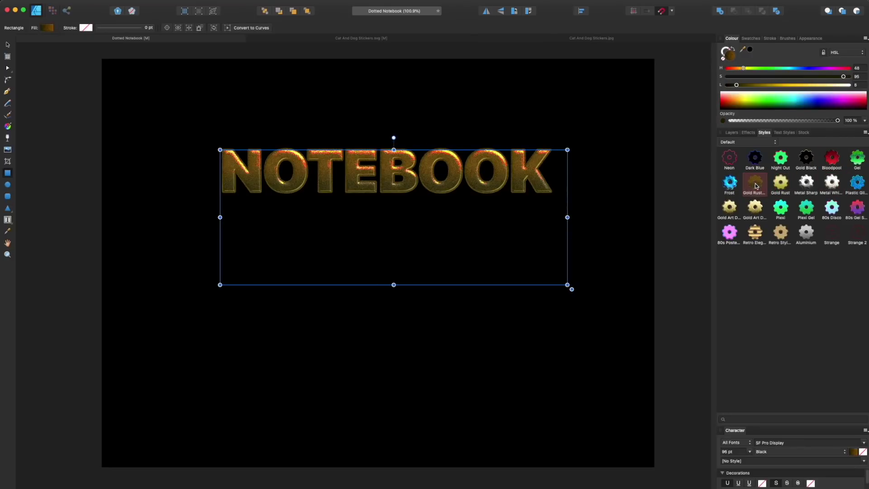
pyautogui.moveTo(737, 86)
pyautogui.mouseDown()
pyautogui.moveTo(798, 78)
pyautogui.moveTo(747, 85)
pyautogui.mouseUp()
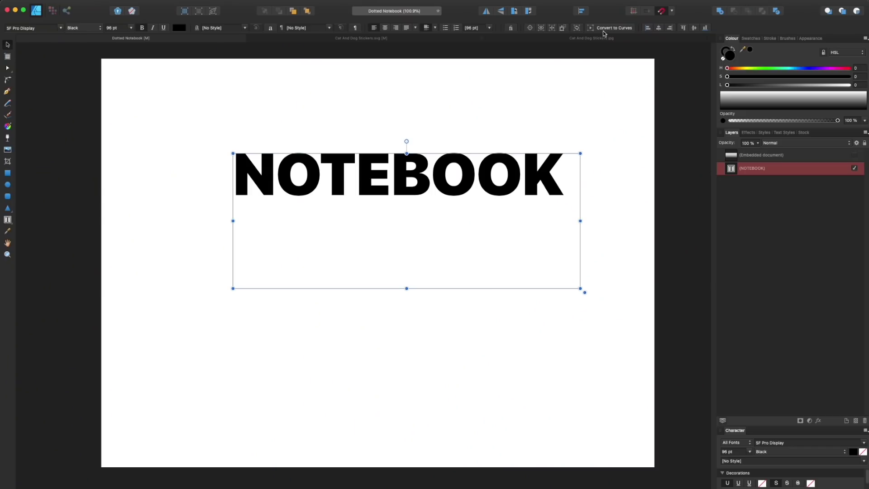
# Convert NOTEBOOK to curves, view the K's nodes with the Node Tool, then deselect
pyautogui.click(603, 28)
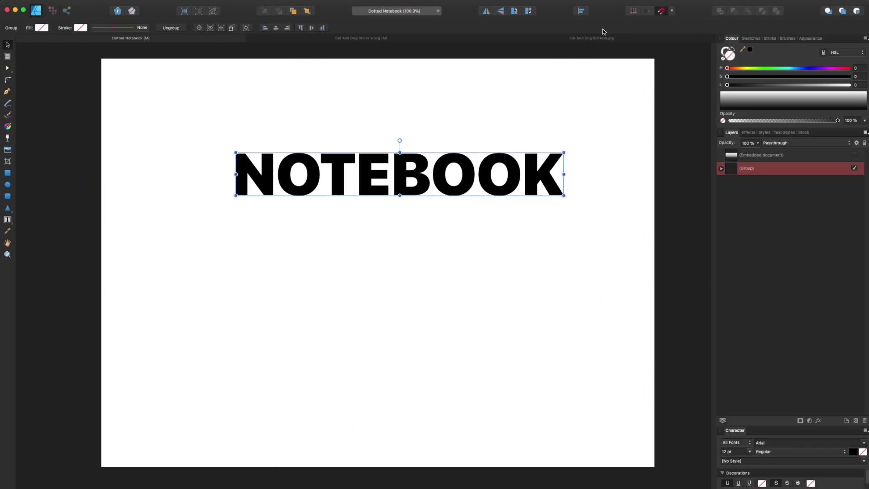
pyautogui.click(8, 70)
pyautogui.click(543, 177)
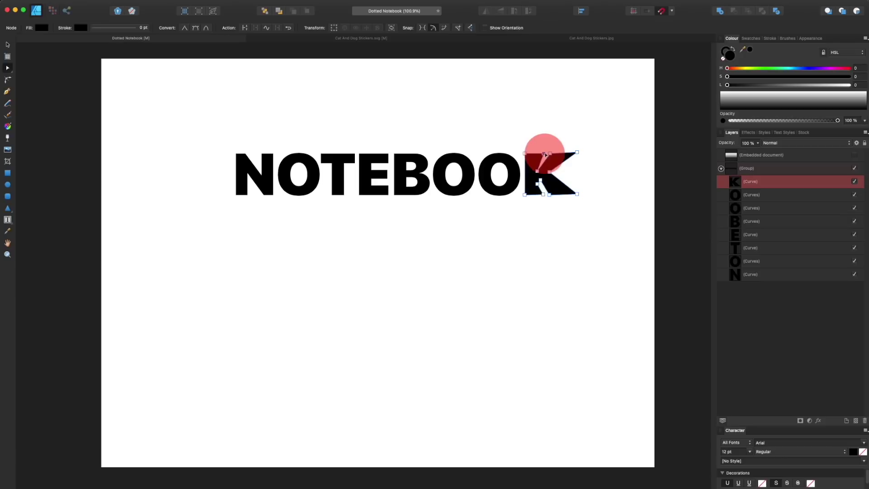
pyautogui.click(513, 225)
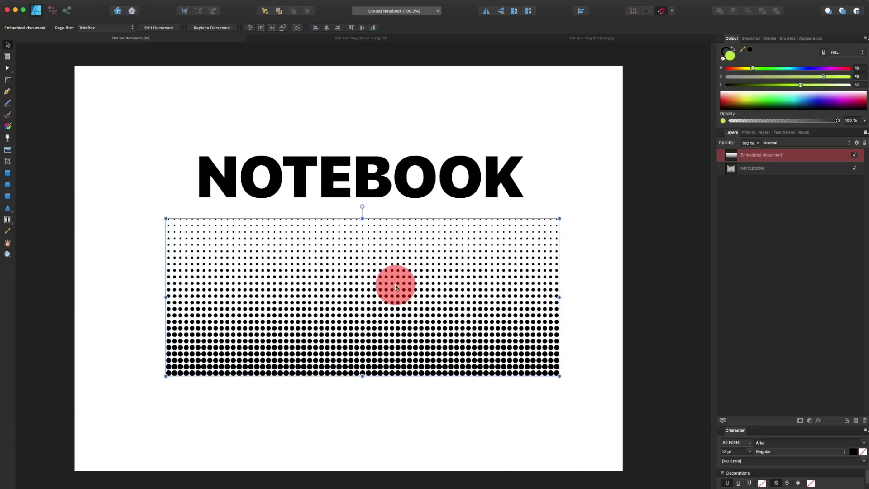
pyautogui.moveTo(396, 287); pyautogui.dragTo(398, 287)
# Drag the dotted pattern to the page top and move the NOTEBOOK layer above it
pyautogui.moveTo(394, 287); pyautogui.dragTo(391, 287)
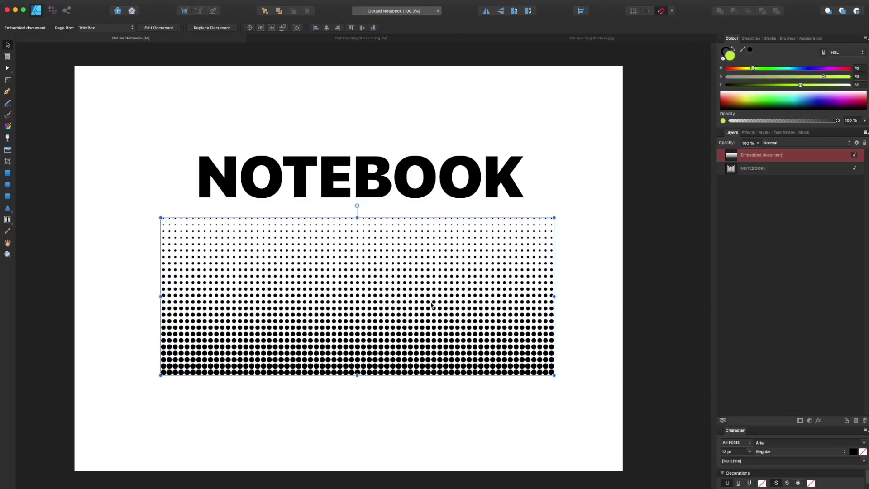
pyautogui.moveTo(430, 304); pyautogui.dragTo(429, 171)
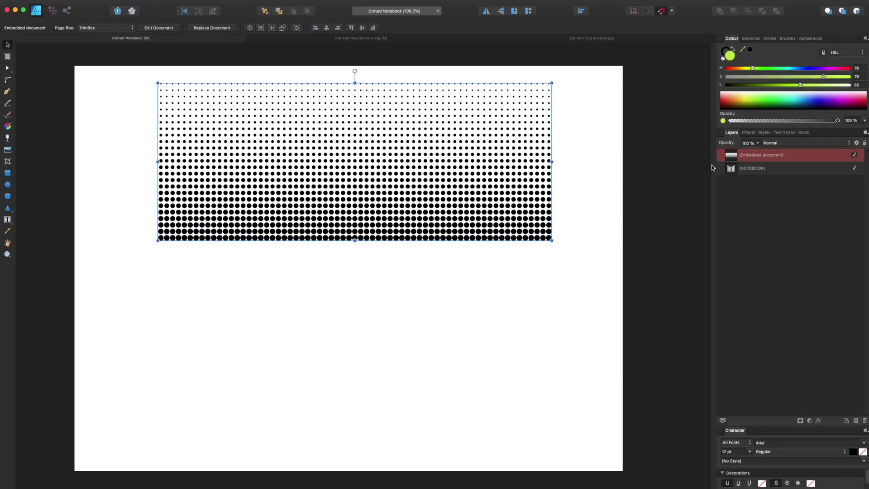
pyautogui.moveTo(732, 170); pyautogui.dragTo(732, 157)
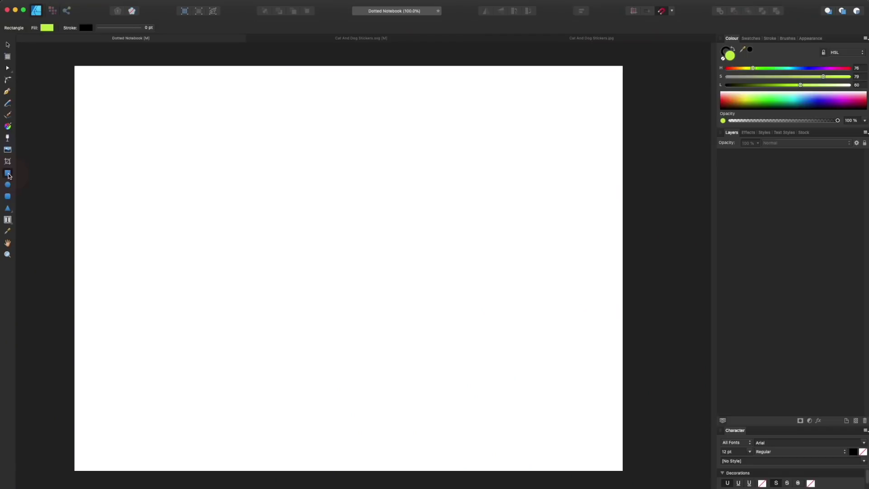
# Draw a page-sized rectangle with a linear gradient whose end stop is red (Hue 0)
pyautogui.moveTo(84, 76); pyautogui.dragTo(623, 471)
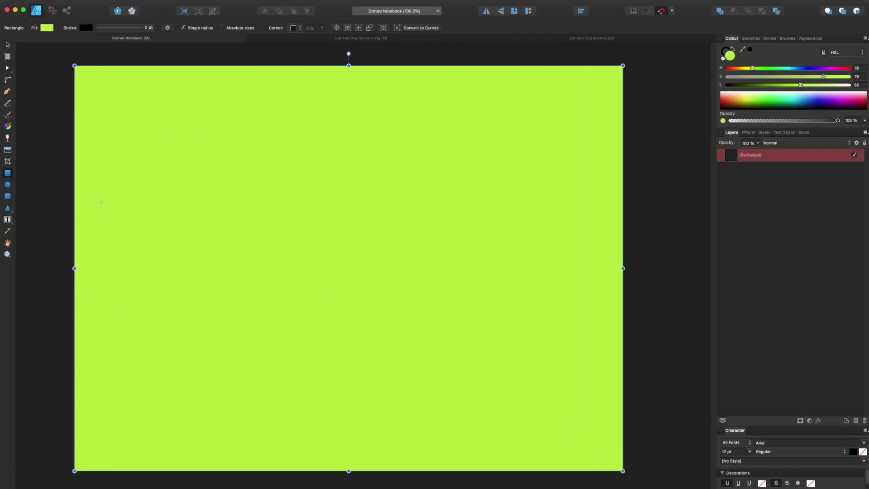
pyautogui.moveTo(167, 285); pyautogui.dragTo(505, 192)
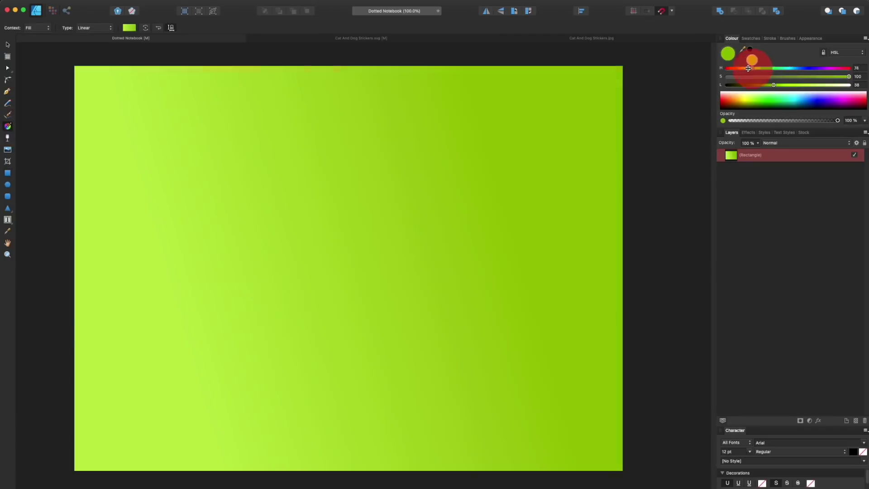
pyautogui.moveTo(752, 68); pyautogui.dragTo(727, 68)
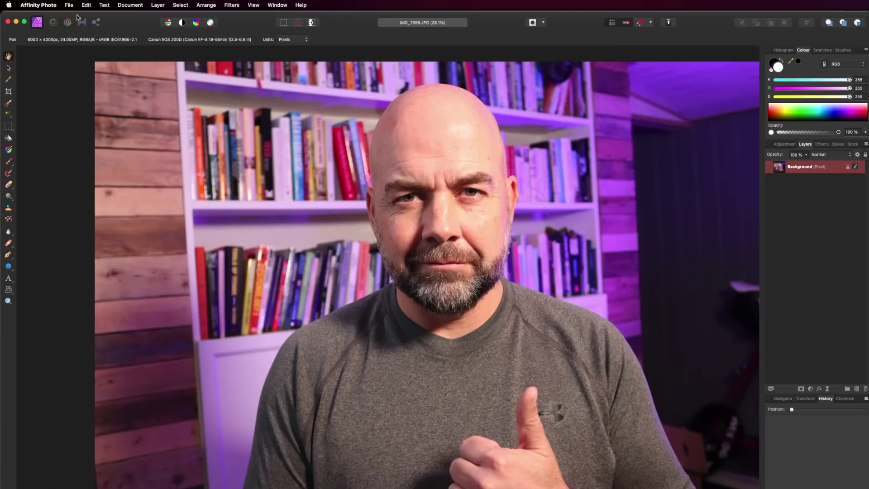
# Use File > Edit In Designer to send the bookshelf photo to Affinity Designer
pyautogui.click(70, 5)
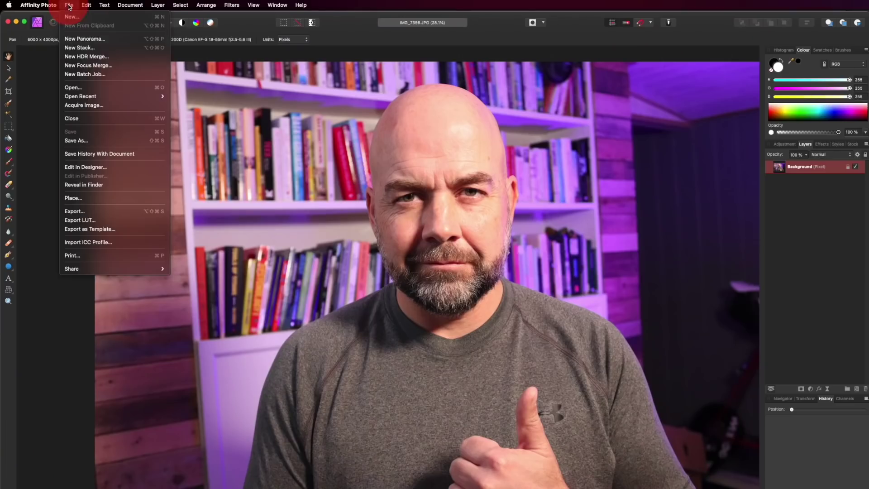
pyautogui.click(89, 167)
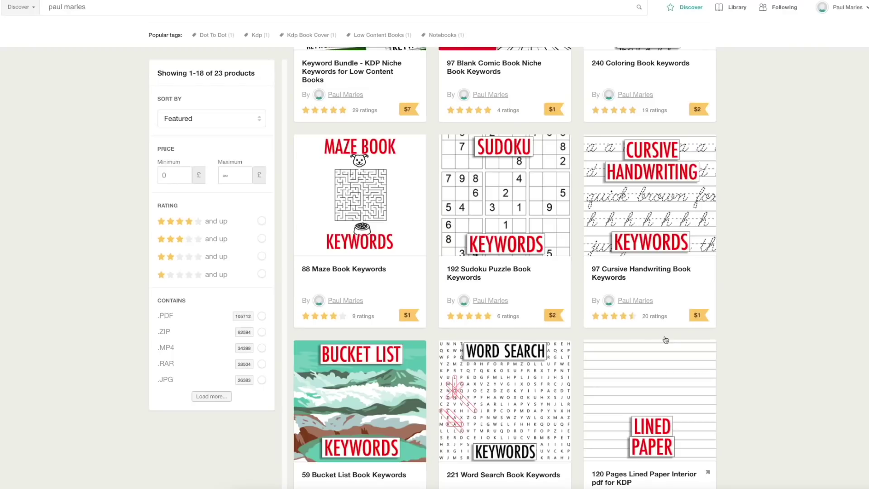
# Scroll the Left Log Book Template page showing its Description table
pyautogui.scroll(-10, 665, 362)
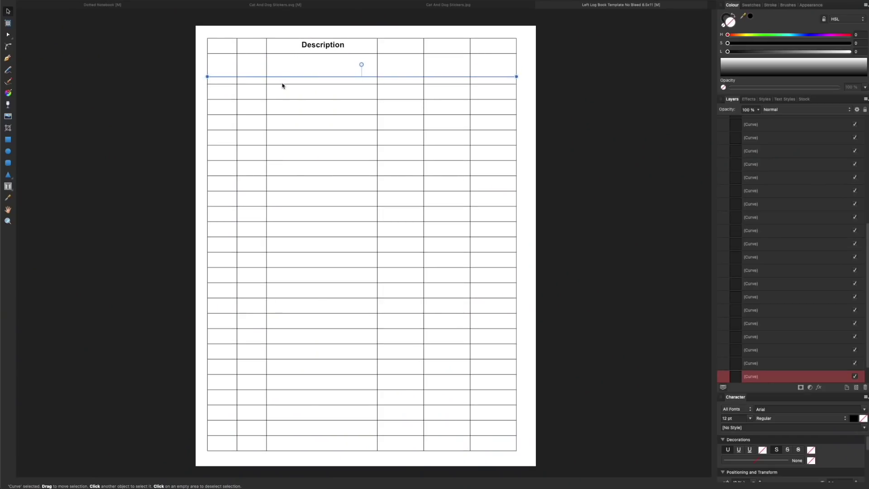
# Marquee-select the table's horizontal lines and apply Space Vertically to distribute them evenly
pyautogui.click(284, 93)
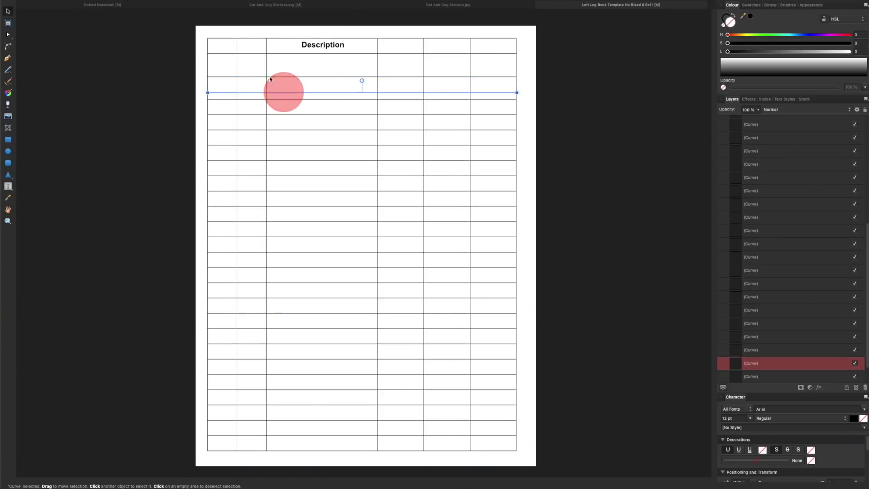
pyautogui.moveTo(274, 31); pyautogui.dragTo(288, 455)
pyautogui.click(144, 1)
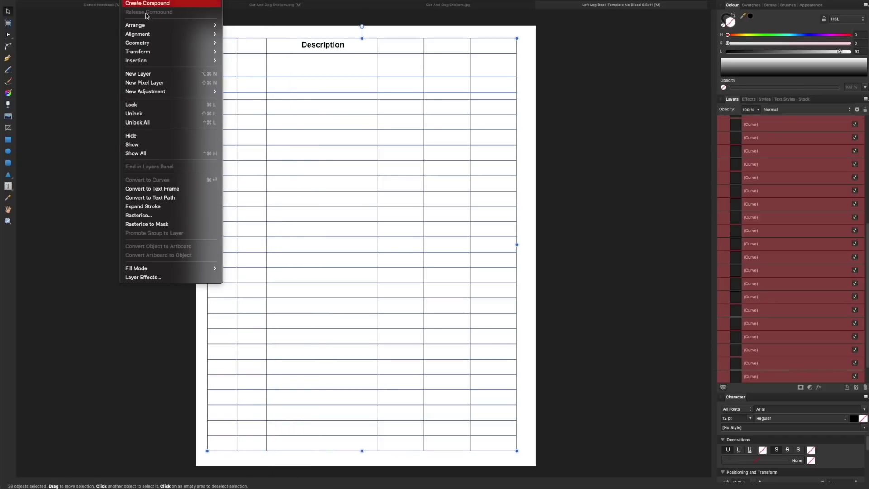
pyautogui.moveTo(158, 35)
pyautogui.click(252, 105)
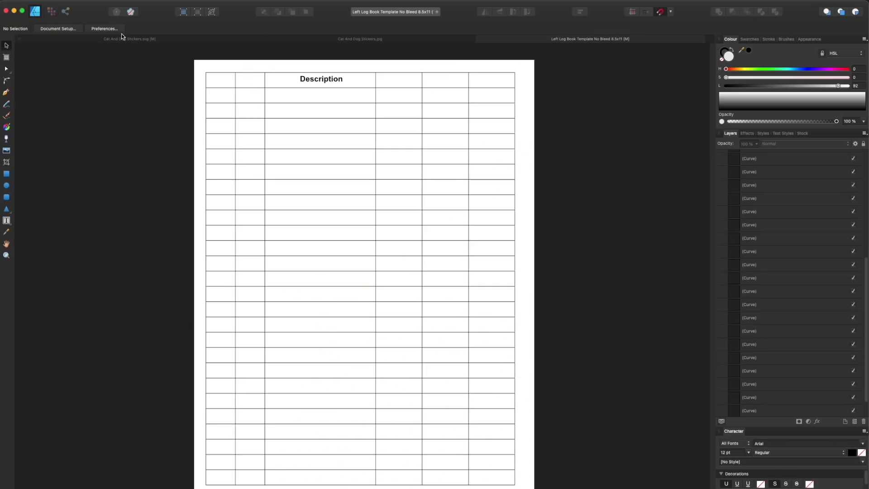
# Toggle the Tools preference for selecting objects the marquee intersects, leaving it enabled
pyautogui.click(115, 28)
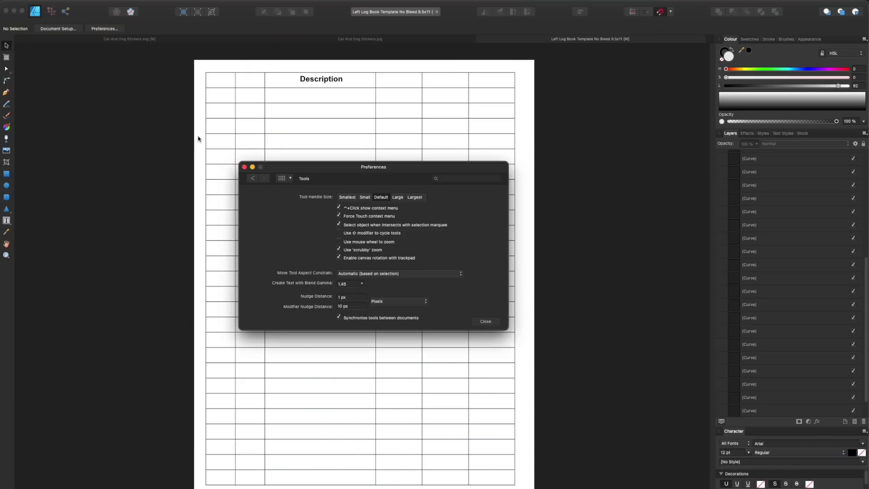
pyautogui.click(339, 224)
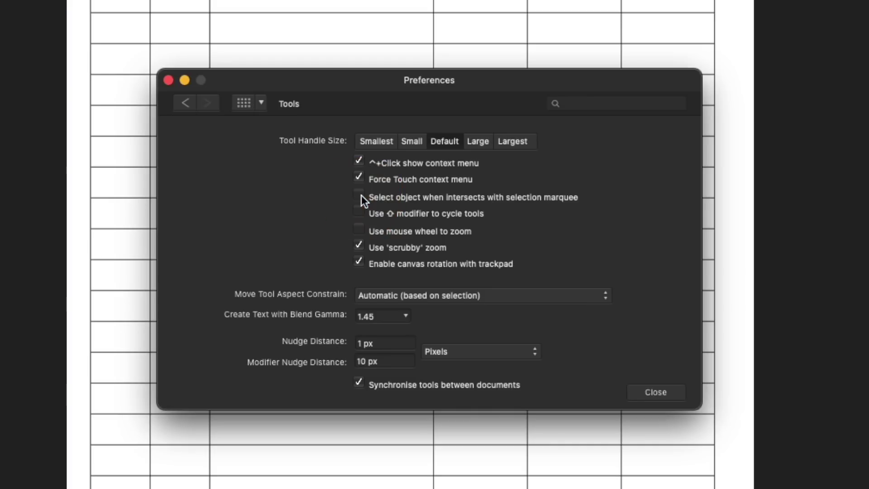
pyautogui.click(339, 224)
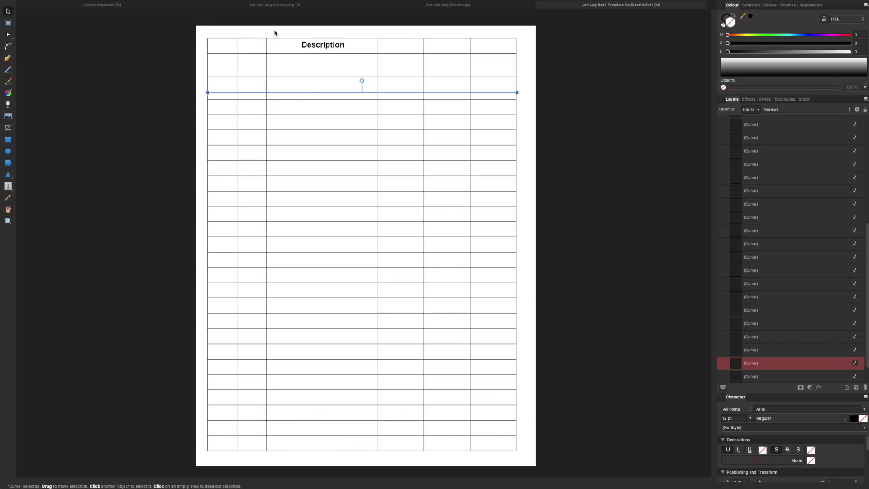
pyautogui.moveTo(275, 32); pyautogui.dragTo(288, 449)
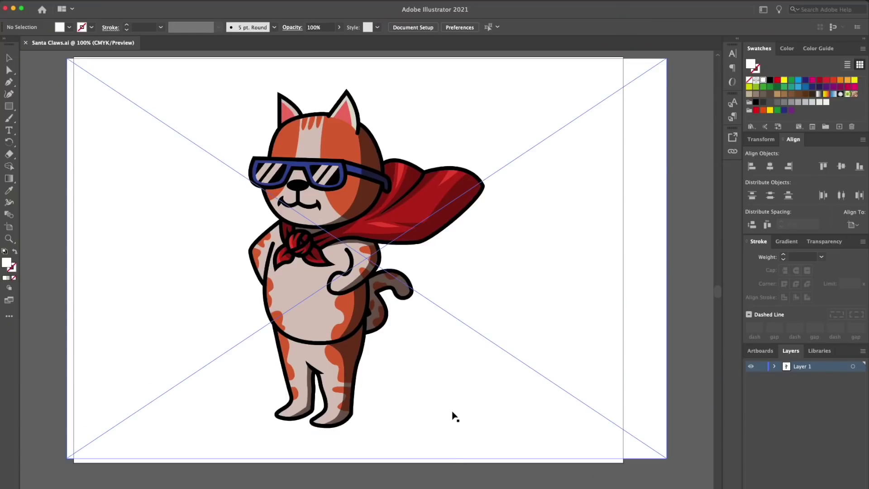
# Zoom in on the cat, select the image and run Image Trace, accepting the warning
pyautogui.press('super+equal')
pyautogui.press('super+equal')
pyautogui.press('super+equal')
pyautogui.press('super+equal')
pyautogui.press('super+equal')
pyautogui.press('super+equal')
pyautogui.press('super+equal')
pyautogui.press('super+equal')
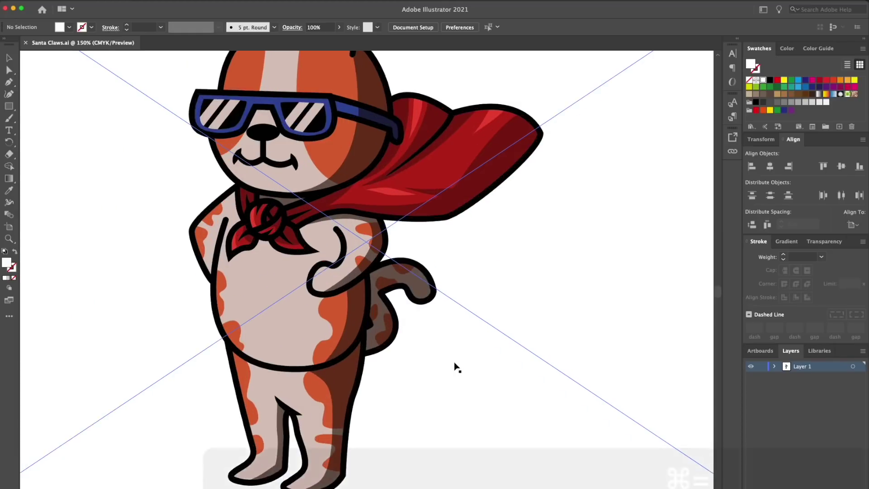
pyautogui.press('super+equal')
pyautogui.press('super+equal')
pyautogui.press('super+minus')
pyautogui.press('super+minus')
pyautogui.press('super+minus')
pyautogui.press('super+minus')
pyautogui.press('super+minus')
pyautogui.press('super+minus')
pyautogui.press('super+minus')
pyautogui.press('super+minus')
pyautogui.press('super+minus')
pyautogui.press('super+minus')
pyautogui.press('super+minus')
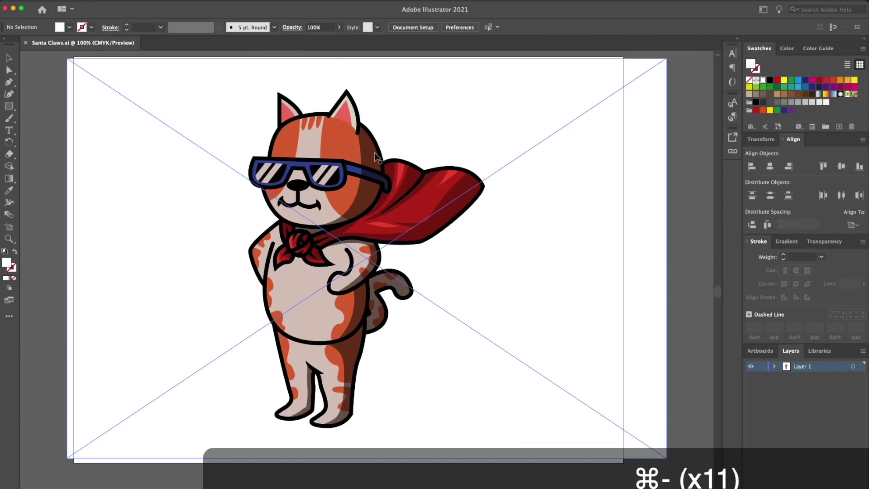
pyautogui.click(376, 158)
pyautogui.click(285, 30)
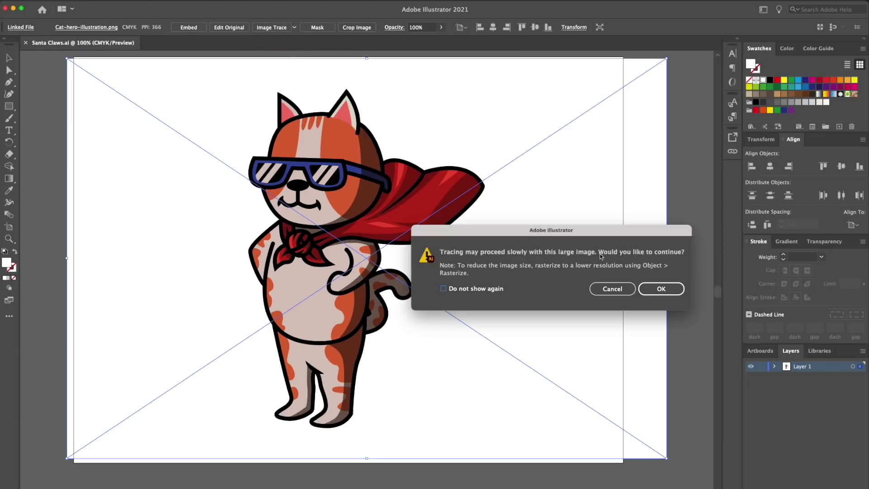
pyautogui.click(644, 289)
# Retrace the cat with the 16 Colors preset and expand it into editable shapes
pyautogui.click(94, 29)
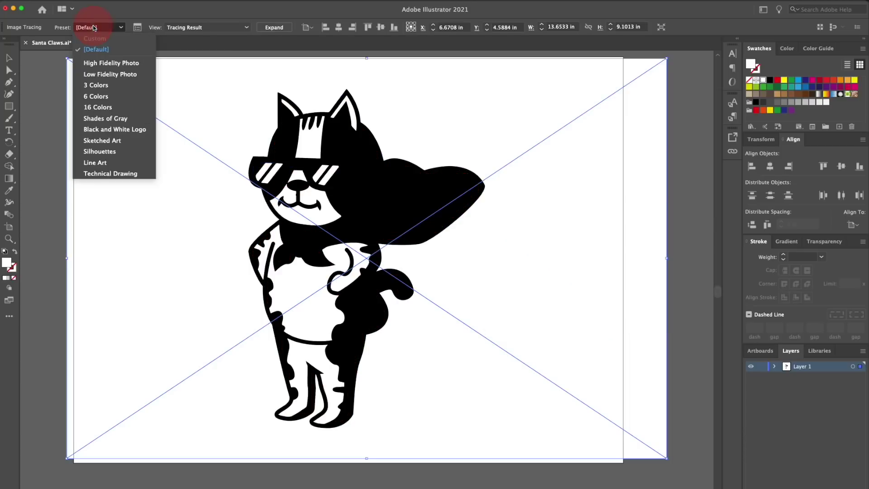
pyautogui.click(107, 109)
pyautogui.click(271, 27)
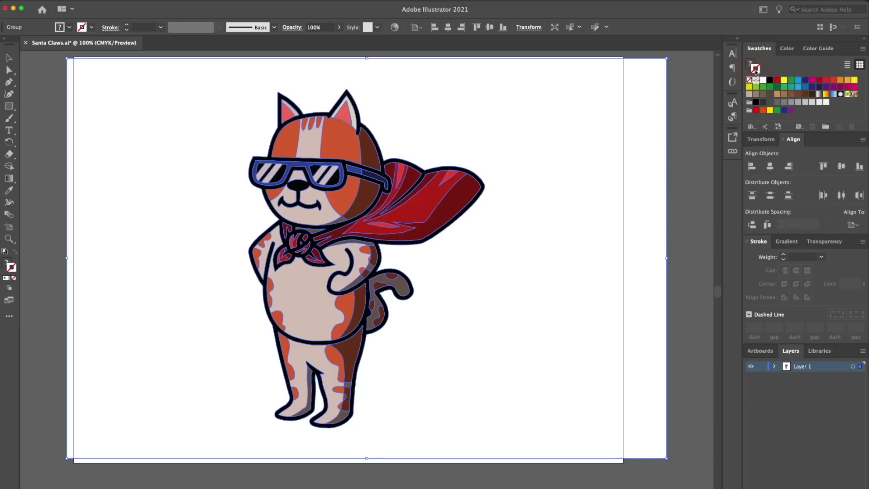
# Give the traced cat's shapes a black 5 pt stroke and white fill, then deselect
pyautogui.click(770, 81)
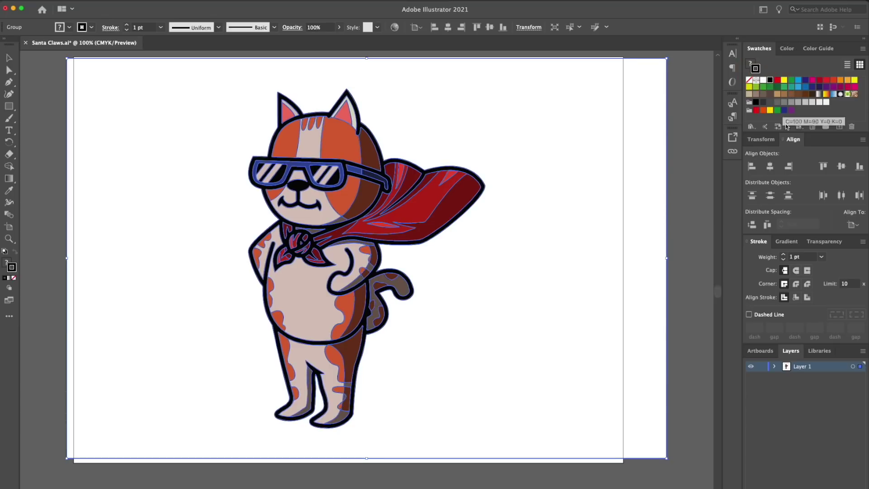
pyautogui.click(784, 255)
pyautogui.click(784, 254)
pyautogui.click(783, 255)
pyautogui.click(783, 255)
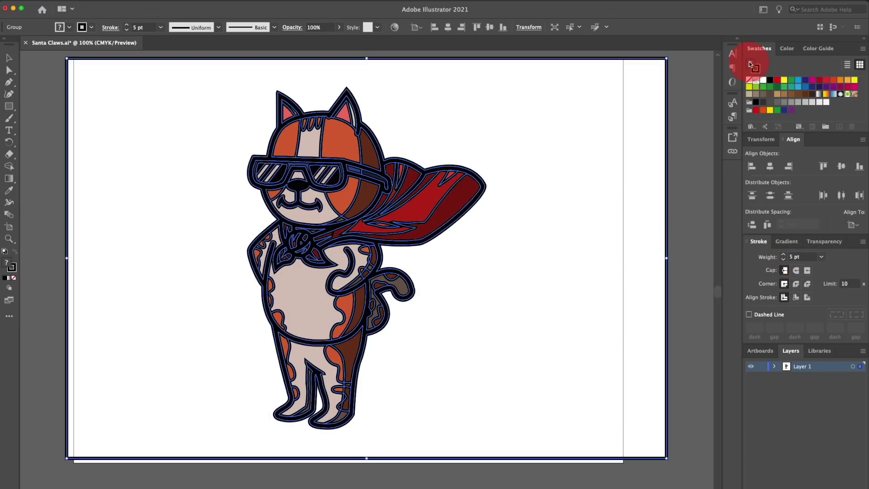
pyautogui.click(761, 81)
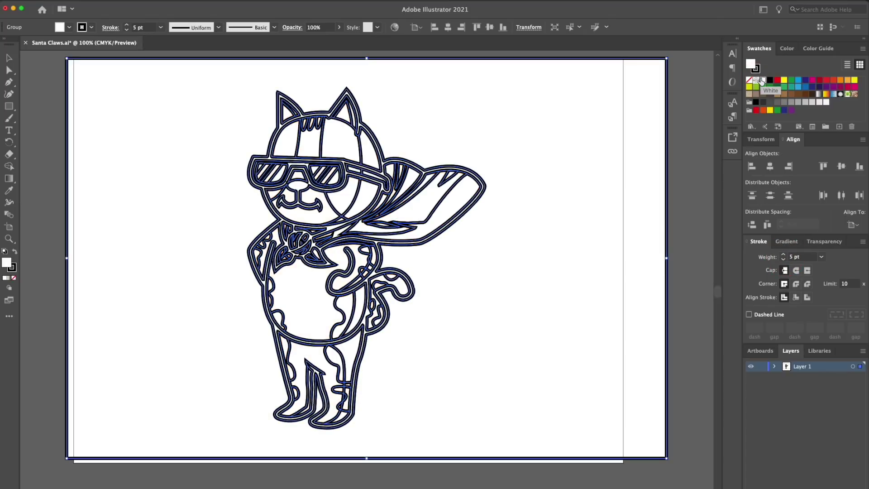
pyautogui.click(690, 245)
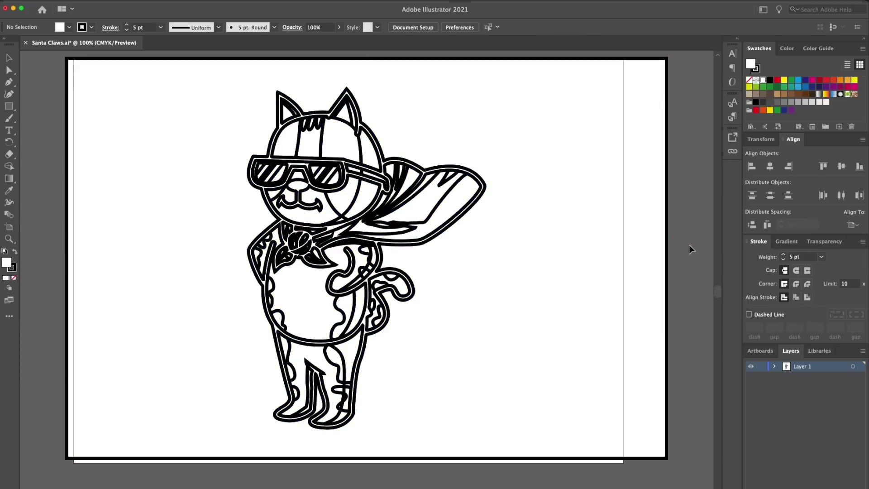